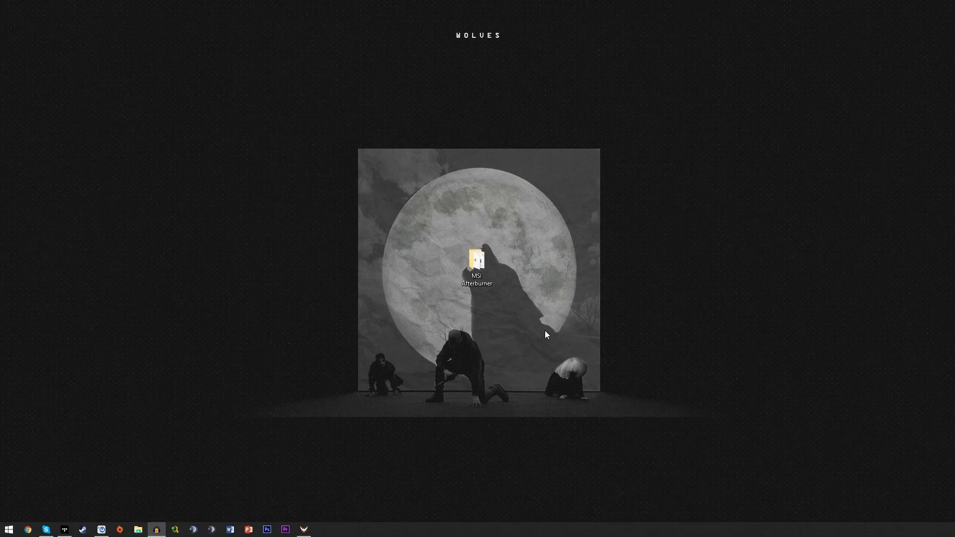
- Open the MSI Afterburner folder and select the geforce-bold font file
{"action": "double_click", "coordinate": [478, 268]}
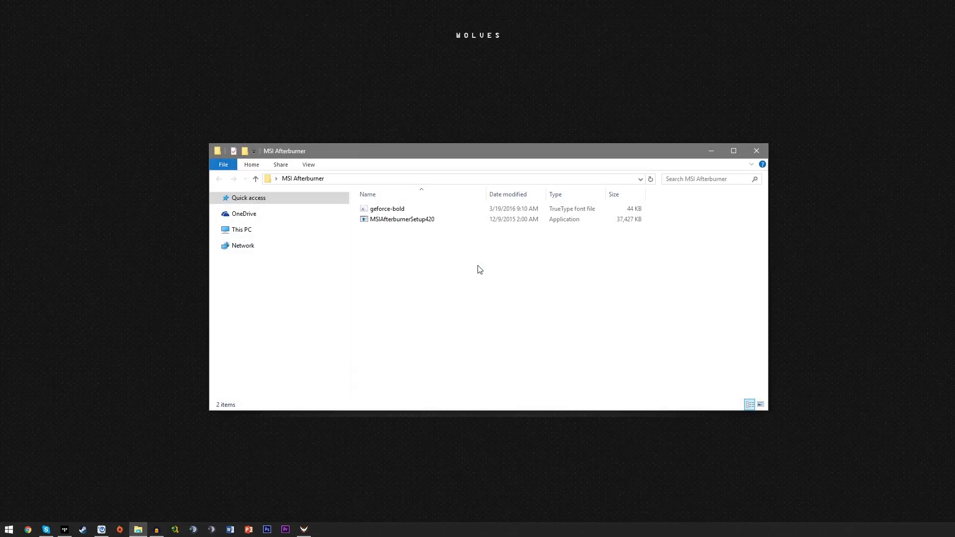
{"action": "left_click", "coordinate": [432, 212]}
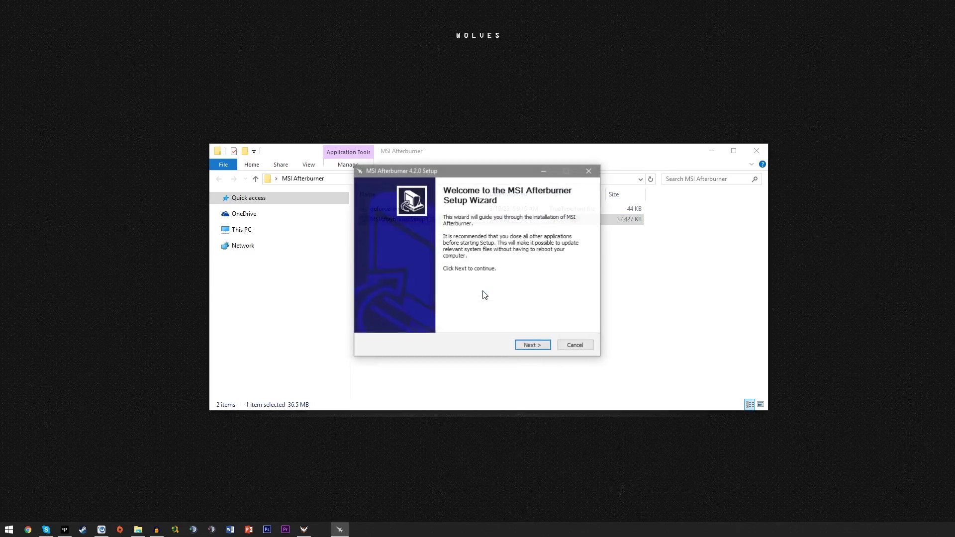
- Install MSI Afterburner 4.2.0 with RivaTuner Statistics Server, accepting the license, and finish setup
{"action": "left_click", "coordinate": [531, 345]}
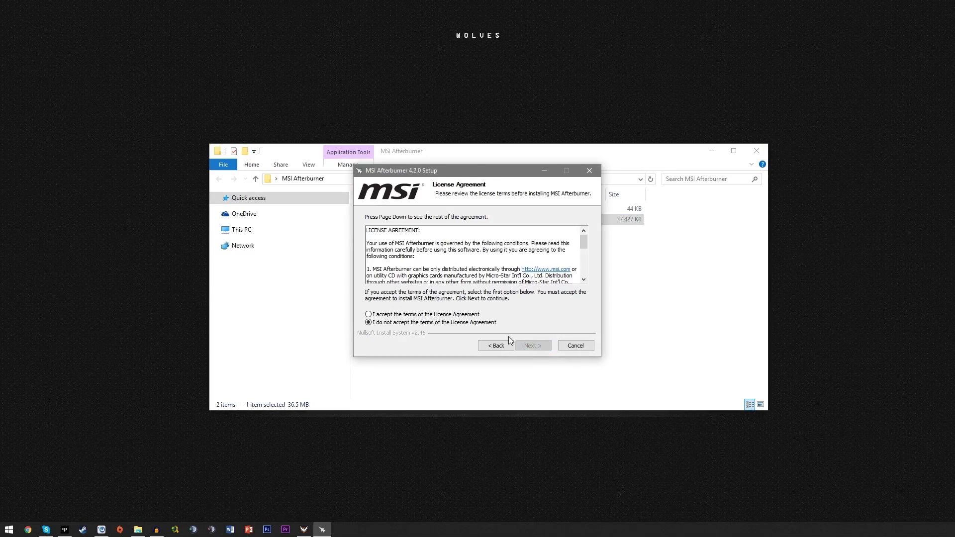
{"action": "left_click", "coordinate": [461, 313]}
{"action": "left_click", "coordinate": [536, 347]}
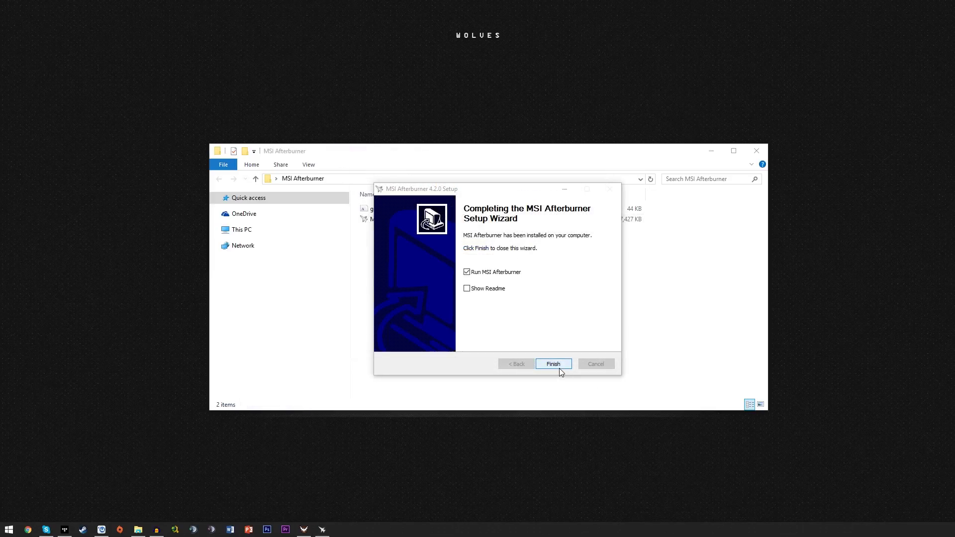
{"action": "left_click", "coordinate": [559, 368]}
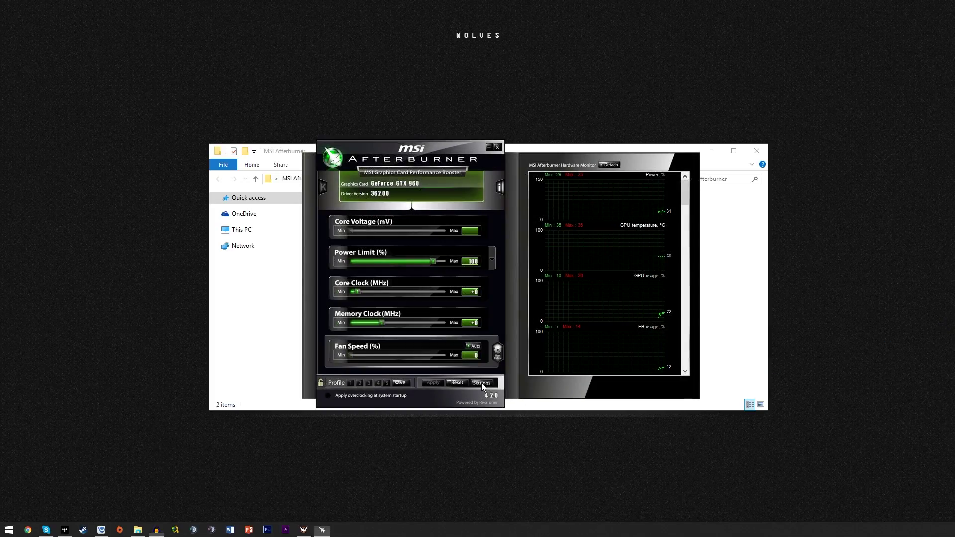
- Open Afterburner's properties on the Monitoring tab
{"action": "left_click", "coordinate": [482, 383]}
{"action": "left_click_drag", "start_coordinate": [362, 150], "coordinate": [393, 93]}
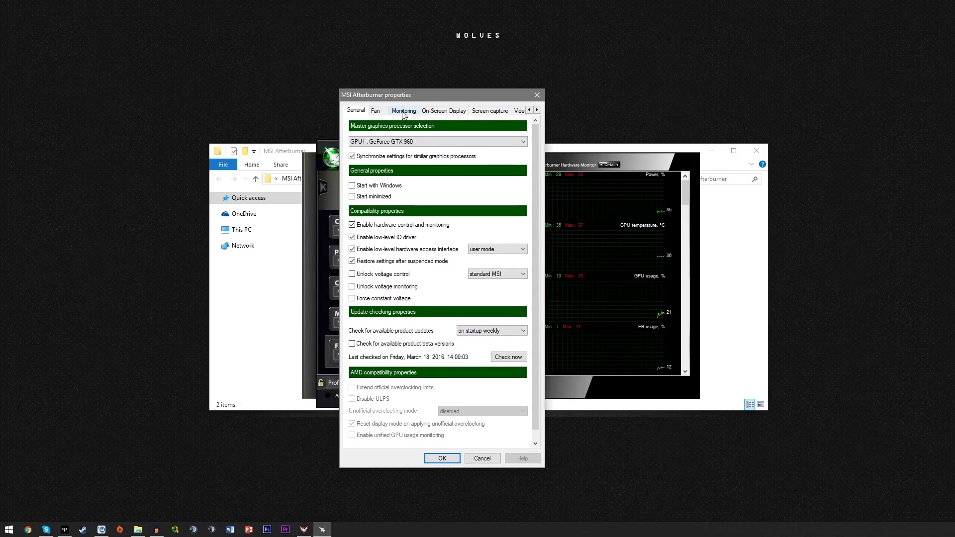
{"action": "left_click", "coordinate": [402, 111]}
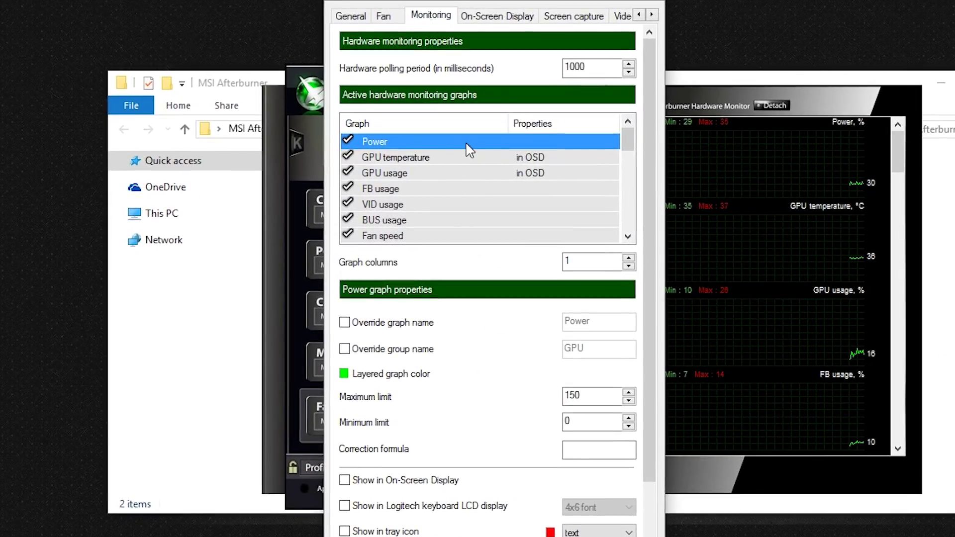
{"action": "mouse_move", "coordinate": [628, 133]}
{"action": "left_mouse_down"}
{"action": "mouse_move", "coordinate": [627, 213]}
{"action": "mouse_move", "coordinate": [629, 133]}
{"action": "left_mouse_up"}
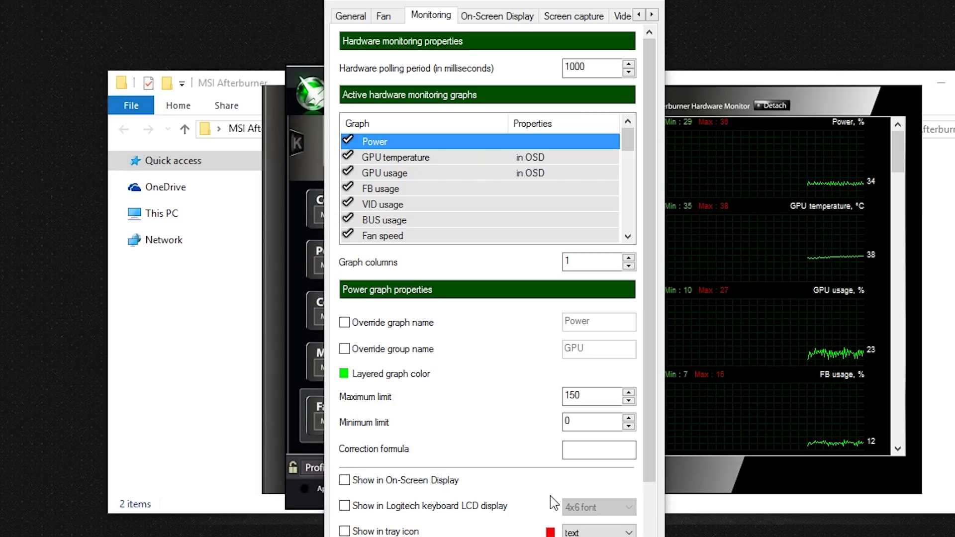
- Check that GPU temperature and GPU usage are set to show in the On-Screen Display
{"action": "left_click", "coordinate": [446, 158]}
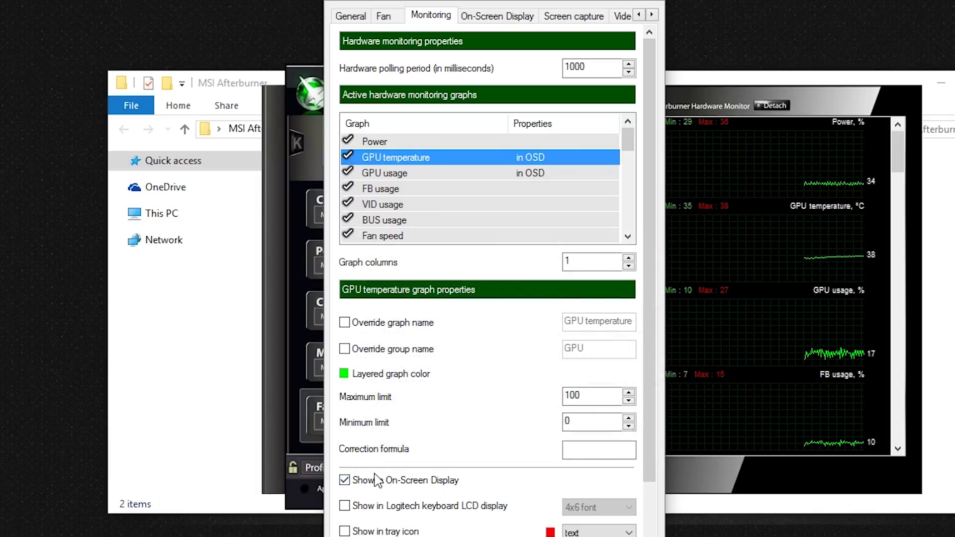
{"action": "mouse_move", "coordinate": [482, 485]}
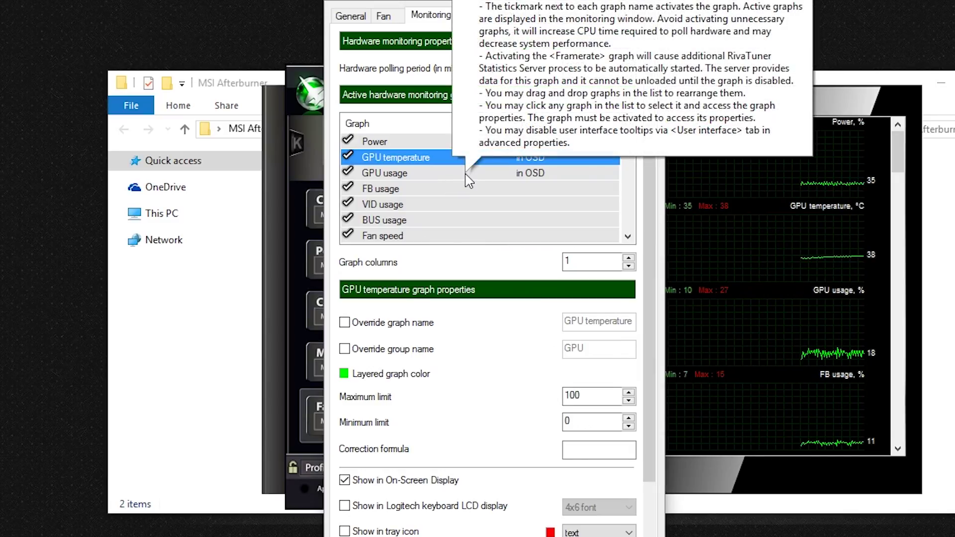
{"action": "left_click", "coordinate": [464, 174]}
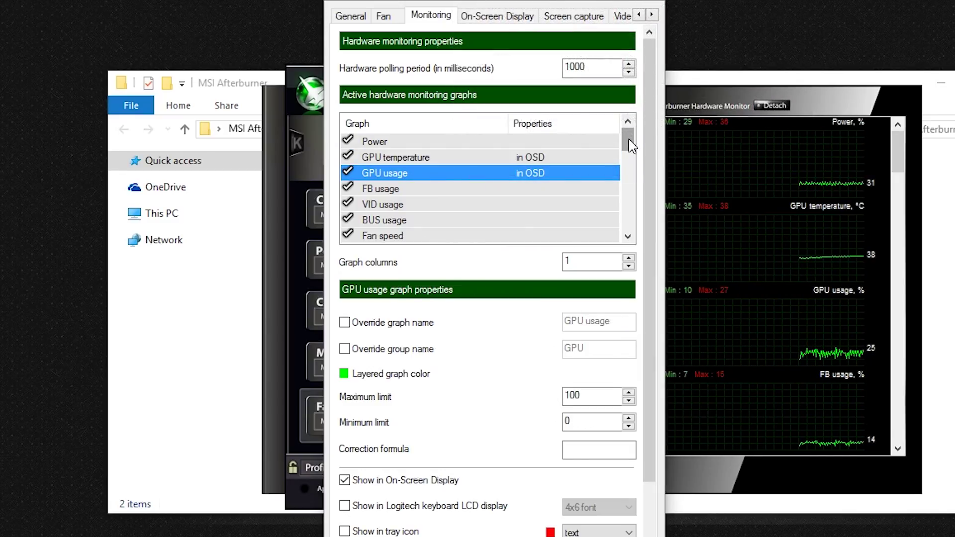
{"action": "left_click_drag", "start_coordinate": [629, 145], "coordinate": [630, 231]}
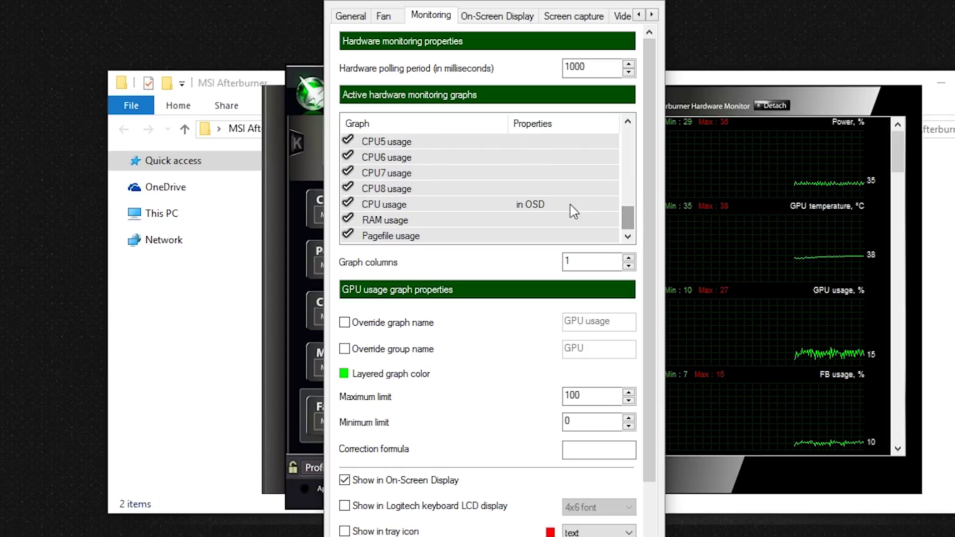
- Override the CPU1 temperature graph's group name, shortening it from CPU1 to CPU
{"action": "left_click_drag", "start_coordinate": [629, 221], "coordinate": [630, 198]}
{"action": "left_click", "coordinate": [492, 173]}
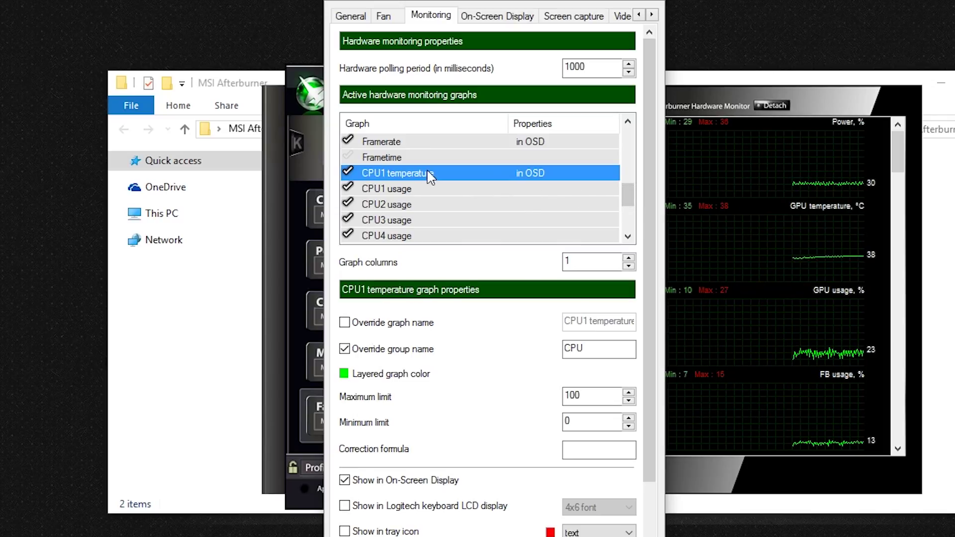
{"action": "left_click", "coordinate": [595, 350]}
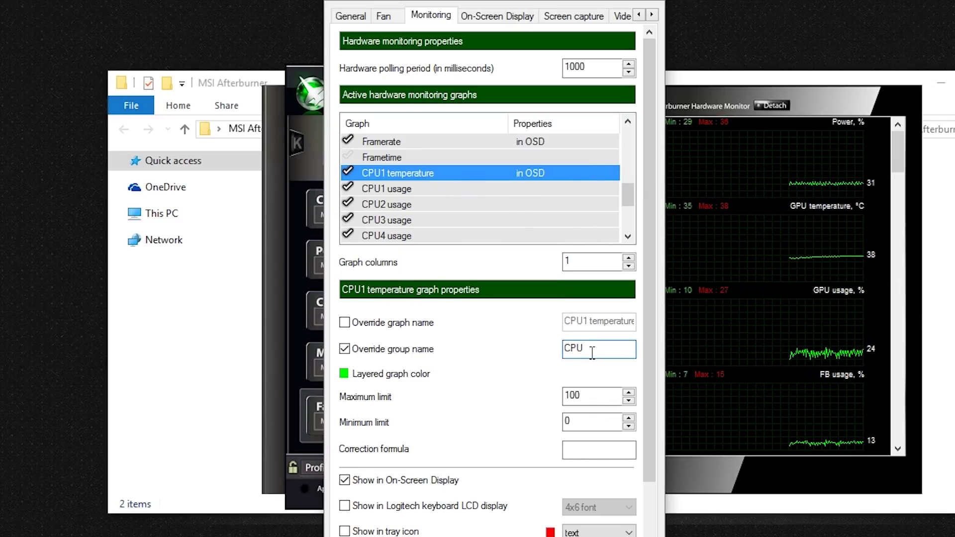
{"action": "left_click", "coordinate": [344, 349]}
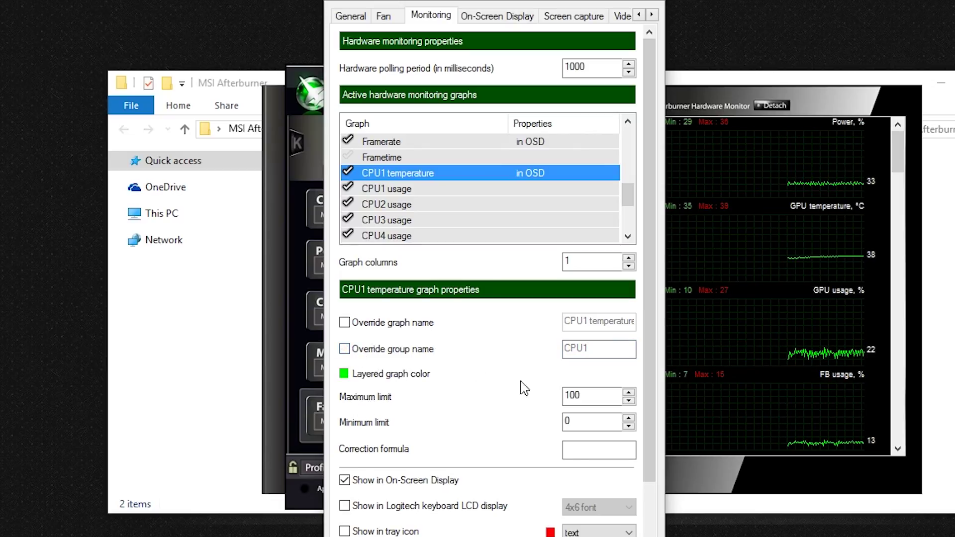
{"action": "left_click", "coordinate": [393, 350]}
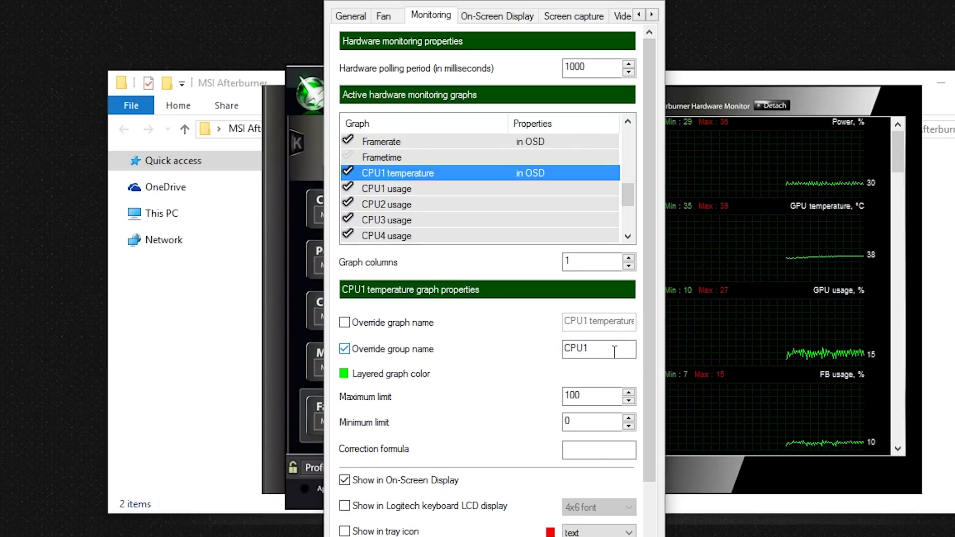
{"action": "left_click", "coordinate": [616, 351]}
{"action": "key", "text": "BackSpace"}
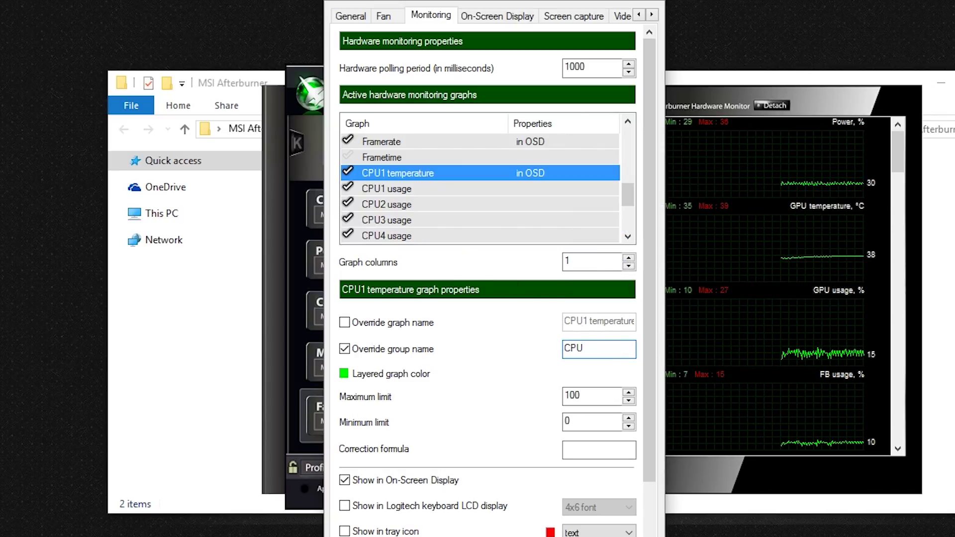
- Confirm the On-Screen Display toggle hotkey is Insert
{"action": "left_click", "coordinate": [497, 16]}
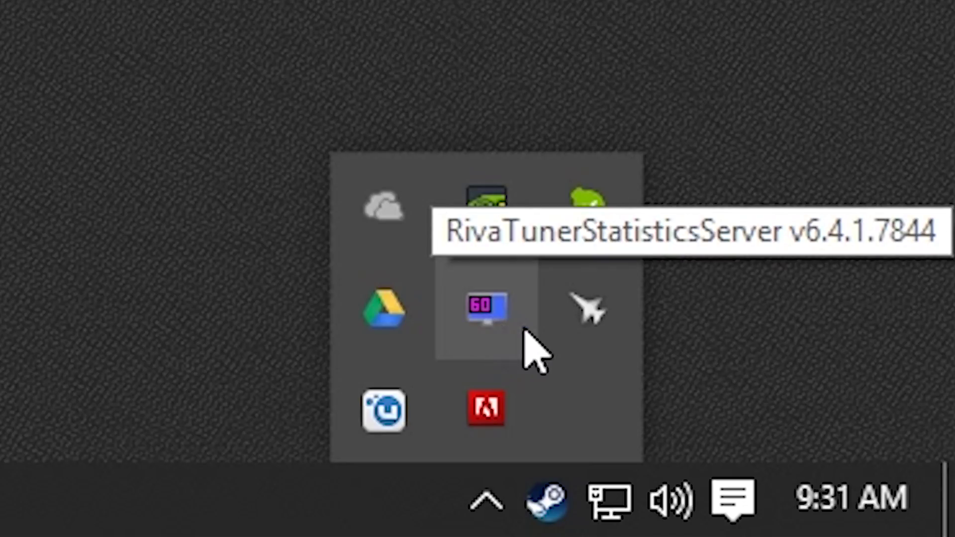
- Open the RivaTuner Statistics Server window from the tray
{"action": "left_click", "coordinate": [494, 331]}
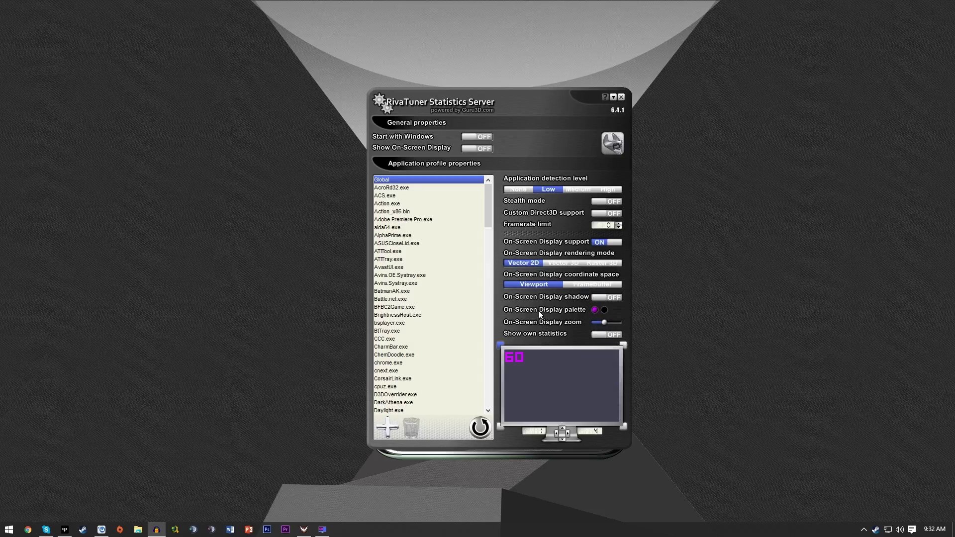
- Switch OSD rendering to Raster 3D and choose the GeForce font
{"action": "left_click", "coordinate": [609, 263]}
{"action": "left_click", "coordinate": [619, 263]}
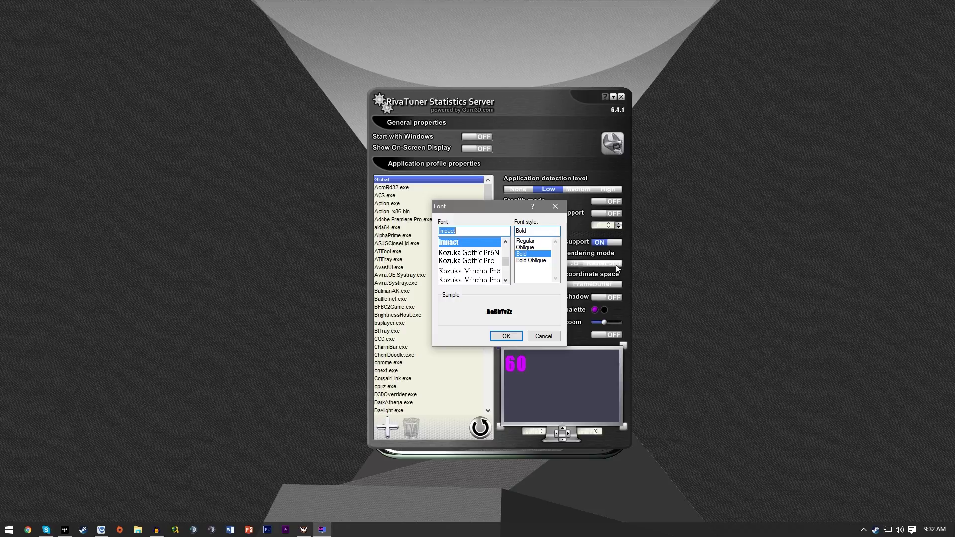
{"action": "left_click_drag", "start_coordinate": [506, 262], "coordinate": [508, 260]}
{"action": "left_click", "coordinate": [453, 261]}
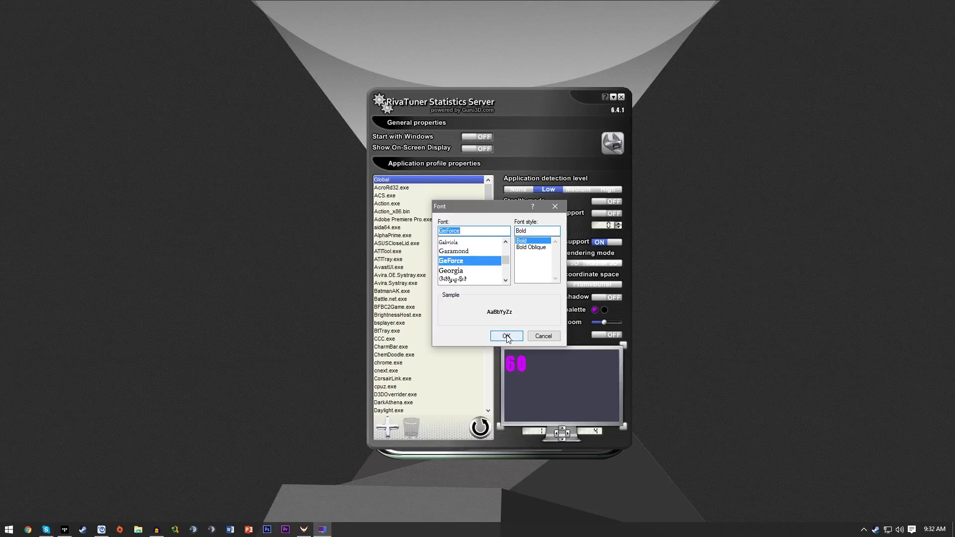
{"action": "left_click", "coordinate": [506, 337]}
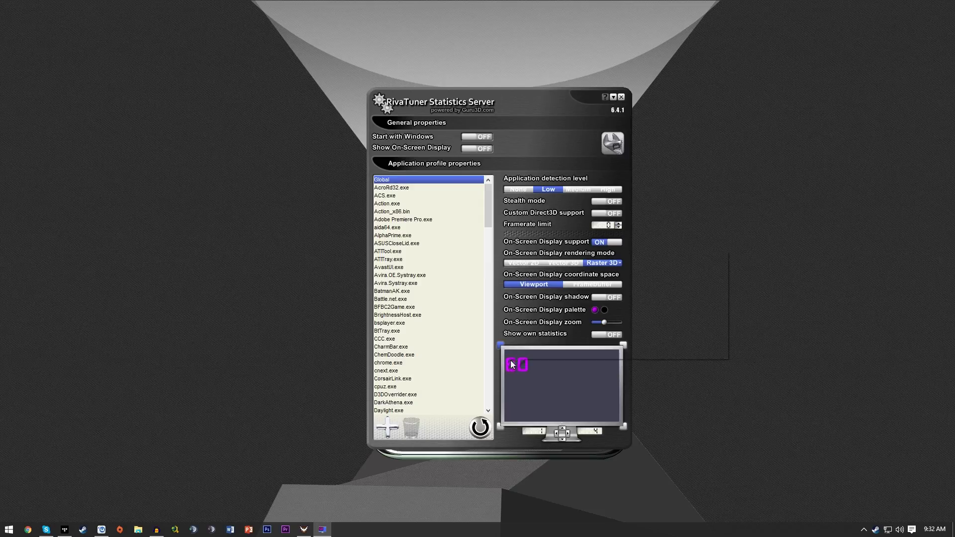
- Turn on the overlay shadow and set the OSD palette colour to pure red
{"action": "left_click", "coordinate": [611, 298]}
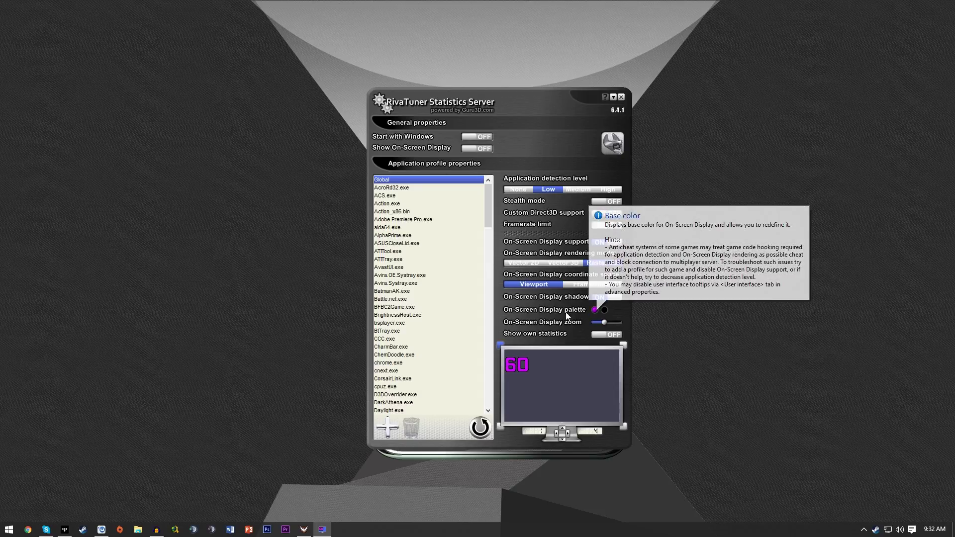
{"action": "left_click", "coordinate": [596, 310]}
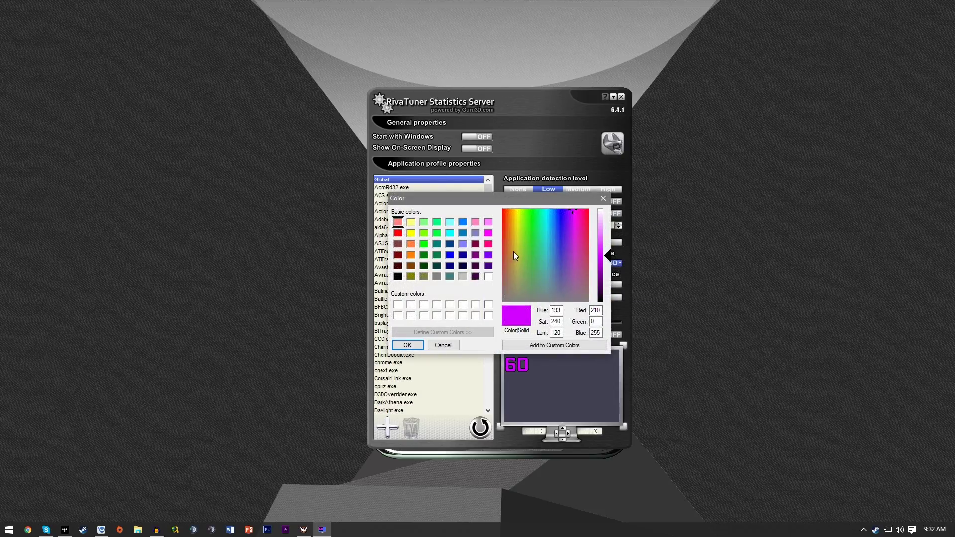
{"action": "left_click", "coordinate": [399, 234]}
{"action": "left_click", "coordinate": [409, 344]}
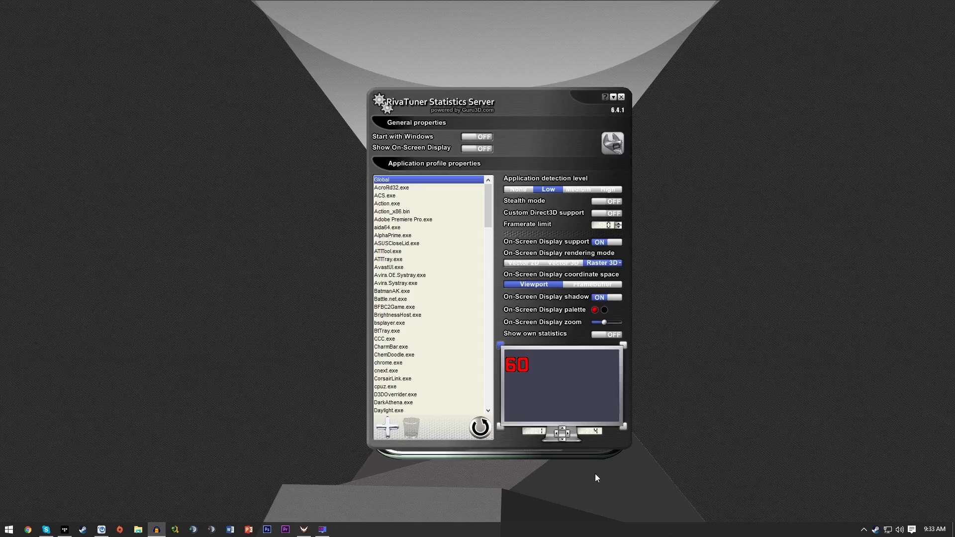
- Nudge the overlay upward in the preview and enter 18 in the position field
{"action": "left_click_drag", "start_coordinate": [521, 370], "coordinate": [521, 350]}
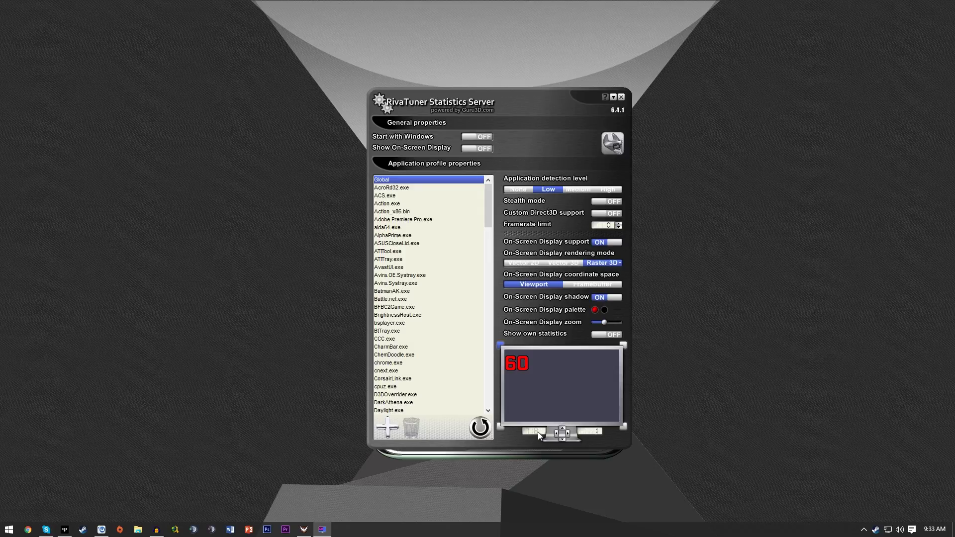
{"action": "type", "text": "18"}
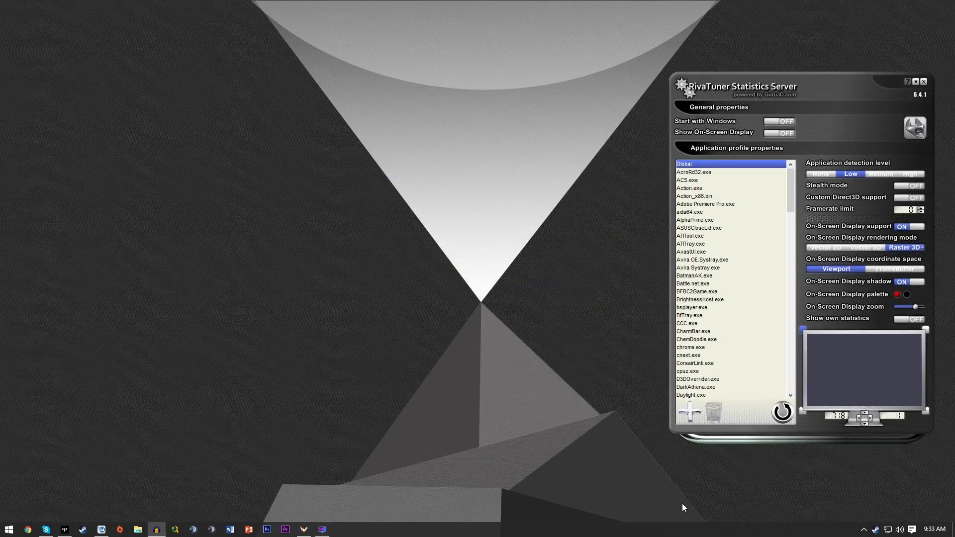
- Resume The Division and toggle the stats overlay on with Ctrl+Shift+O
{"action": "left_click", "coordinate": [304, 529]}
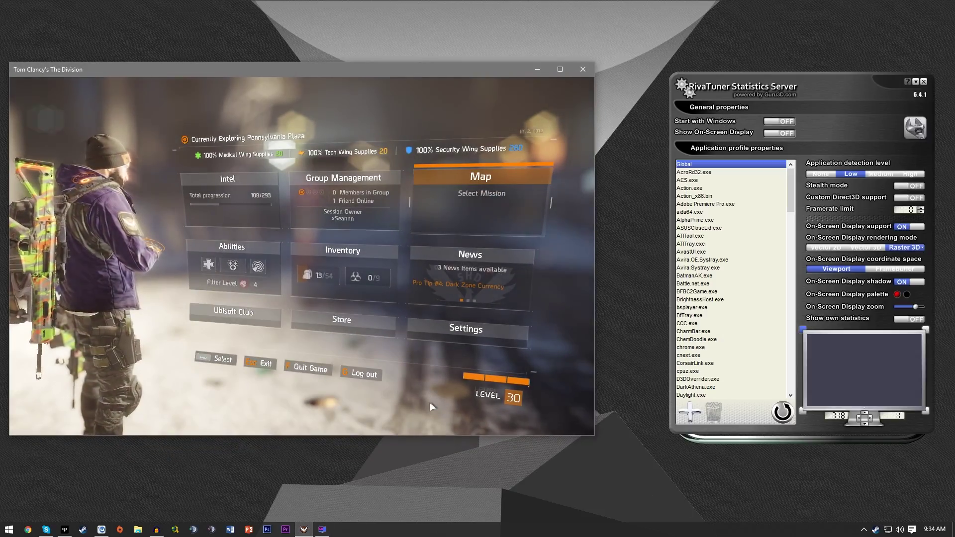
{"action": "key", "text": "Escape"}
{"action": "key", "text": "w"}
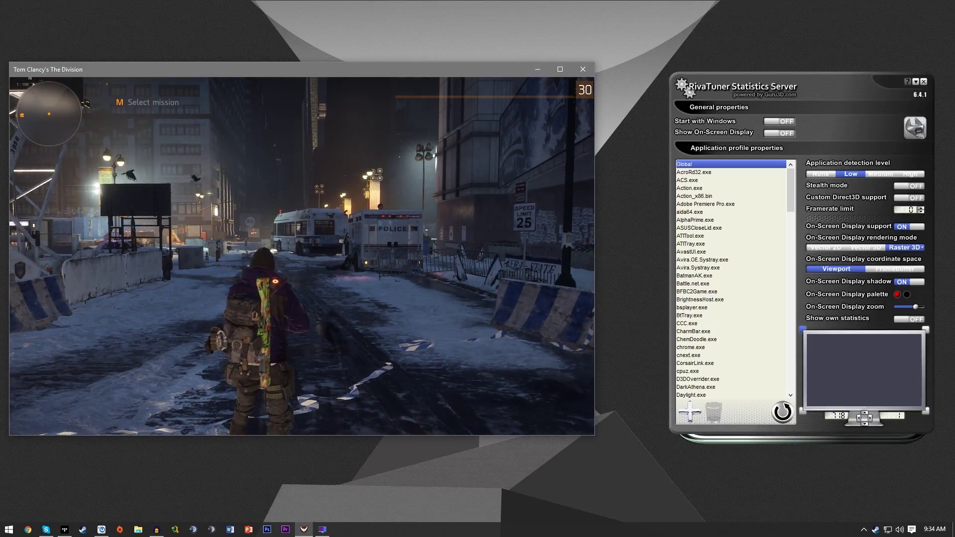
{"action": "key", "text": "ctrl+shift+o"}
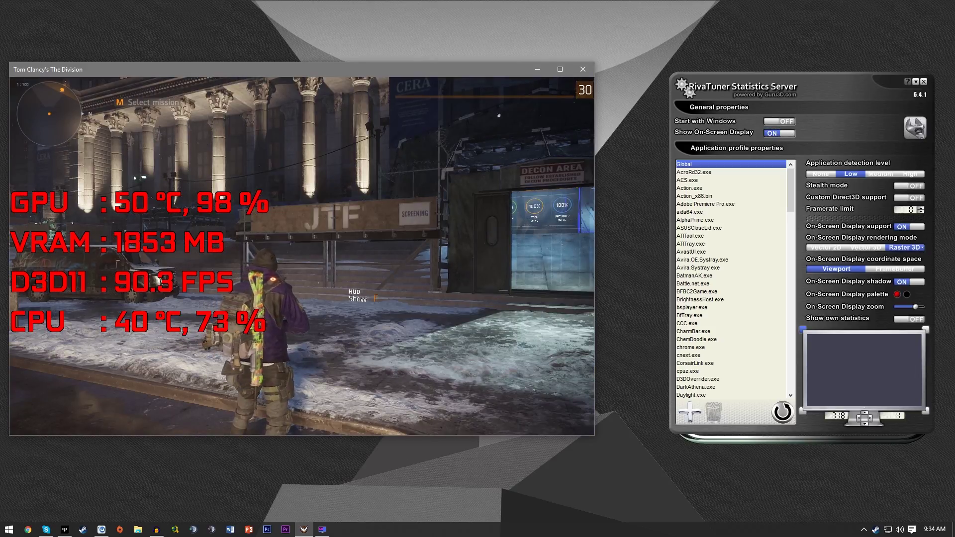
{"action": "key", "text": "w"}
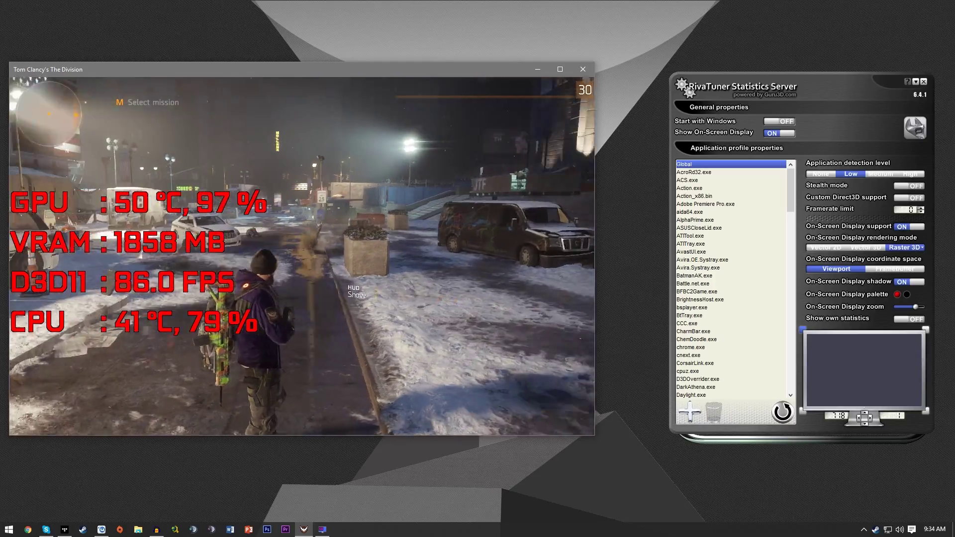
{"action": "key", "text": "w"}
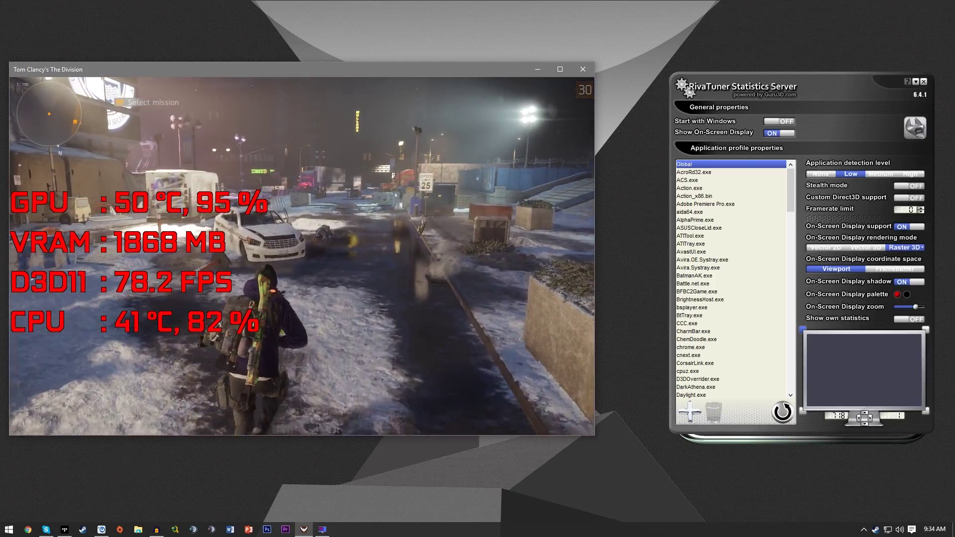
- Reposition the stats overlay to the top centre from the RTSS preview
{"action": "key", "text": "alt+Tab"}
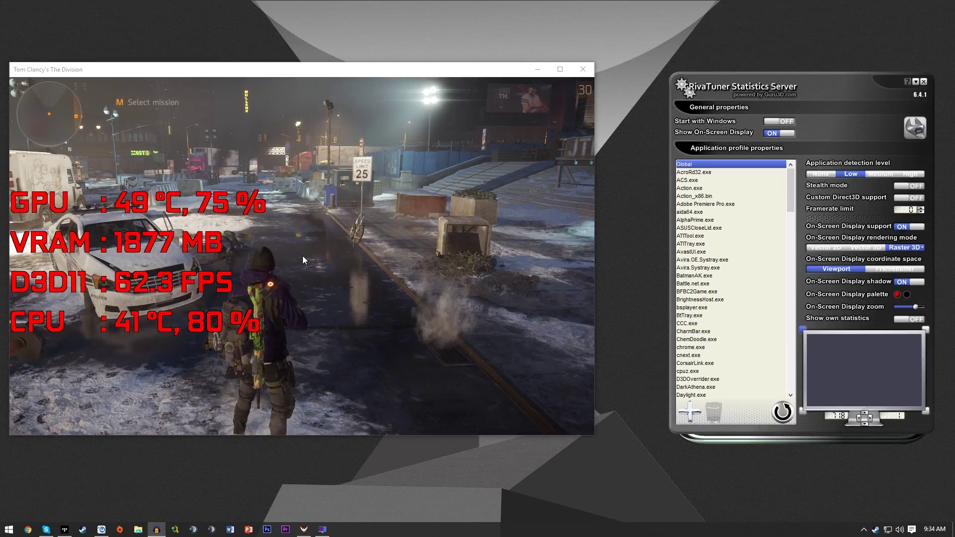
{"action": "left_click", "coordinate": [894, 350]}
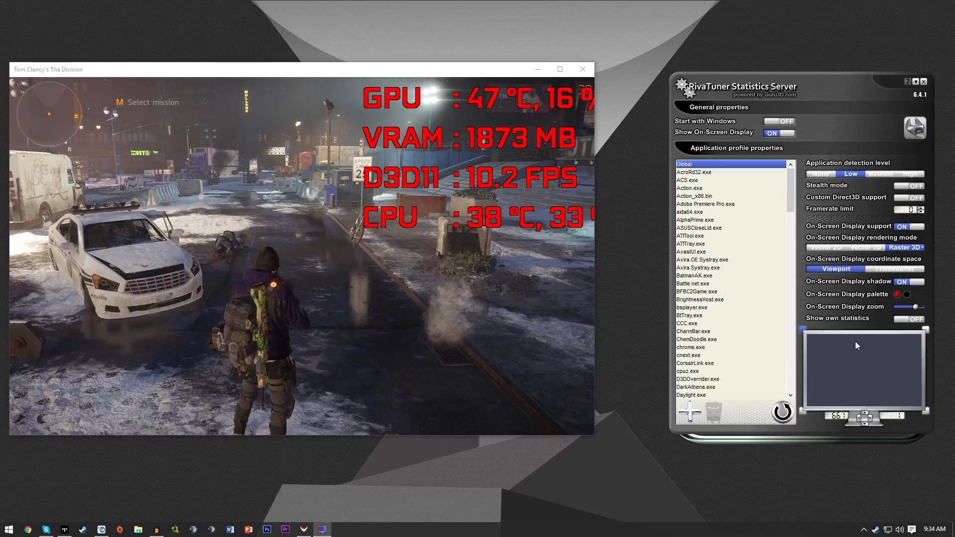
{"action": "left_click", "coordinate": [819, 367]}
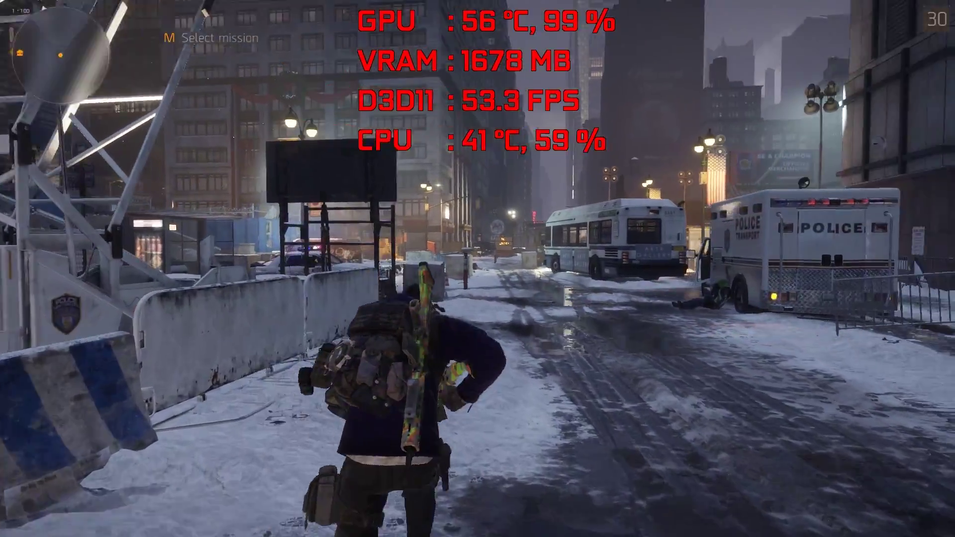
- Run up the snowy street past the NO ENTRY sign and climb onto the truck hood
{"action": "key", "text": "w"}
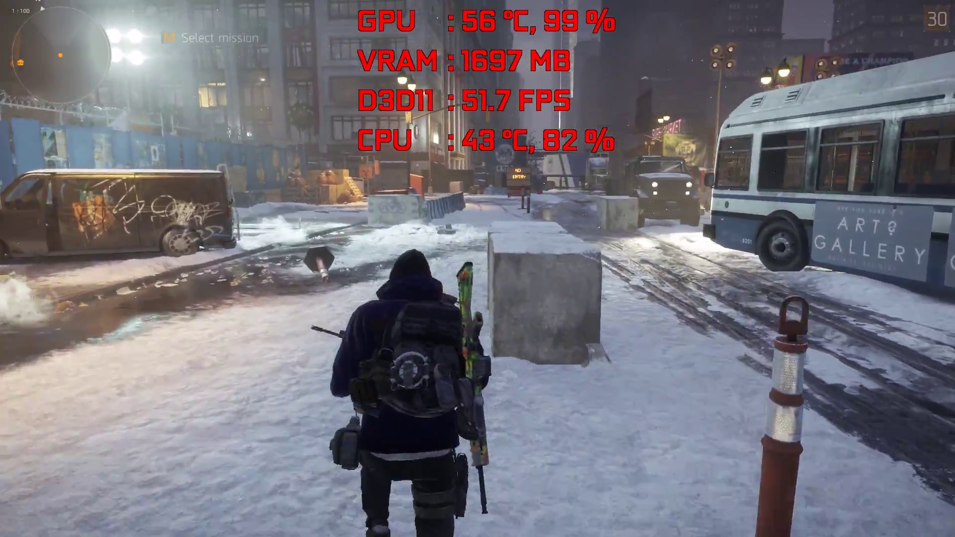
{"action": "key", "text": "w"}
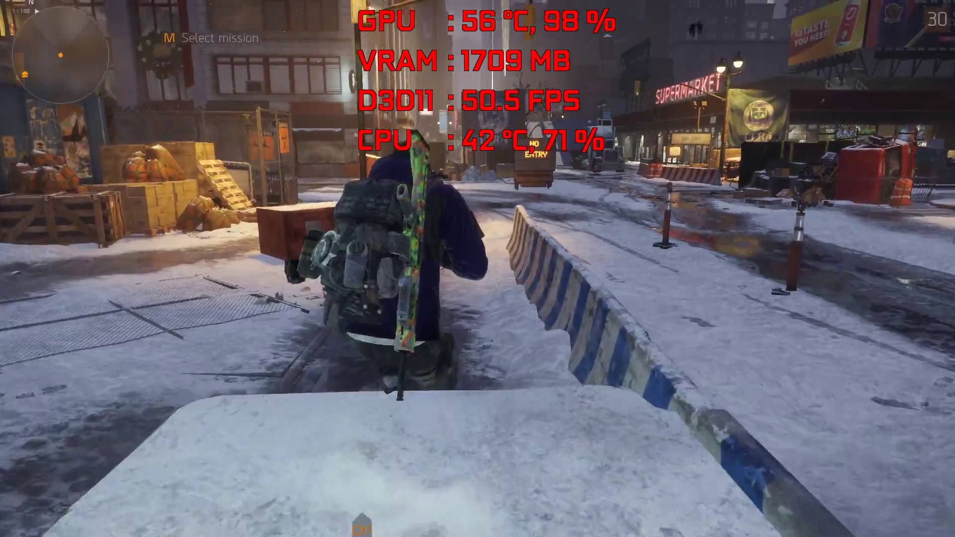
{"action": "key", "text": "w"}
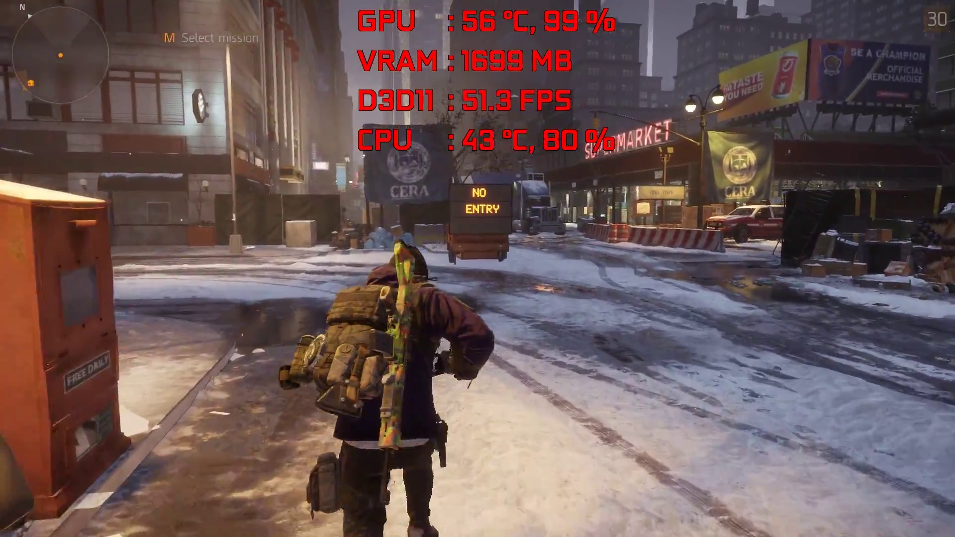
{"action": "key", "text": "w"}
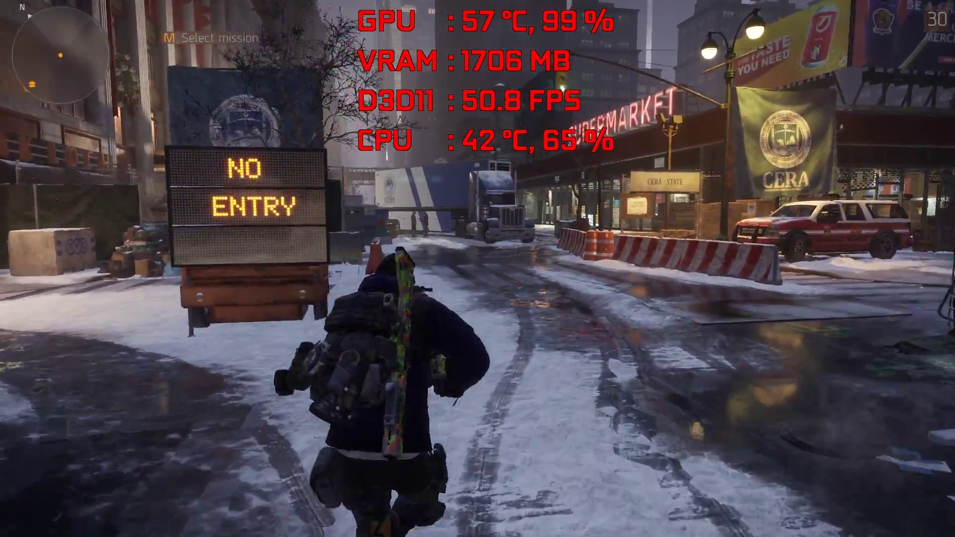
{"action": "key", "text": "w"}
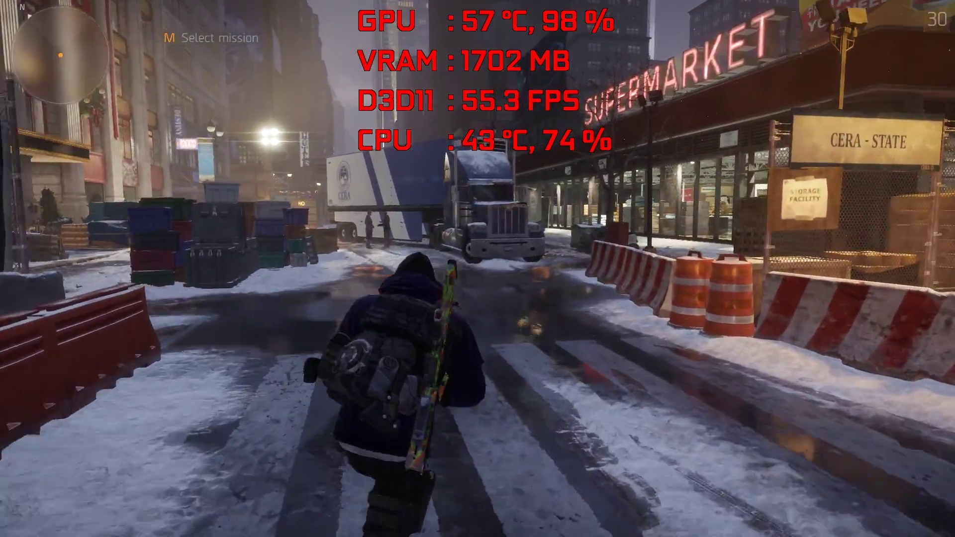
{"action": "key", "text": "w"}
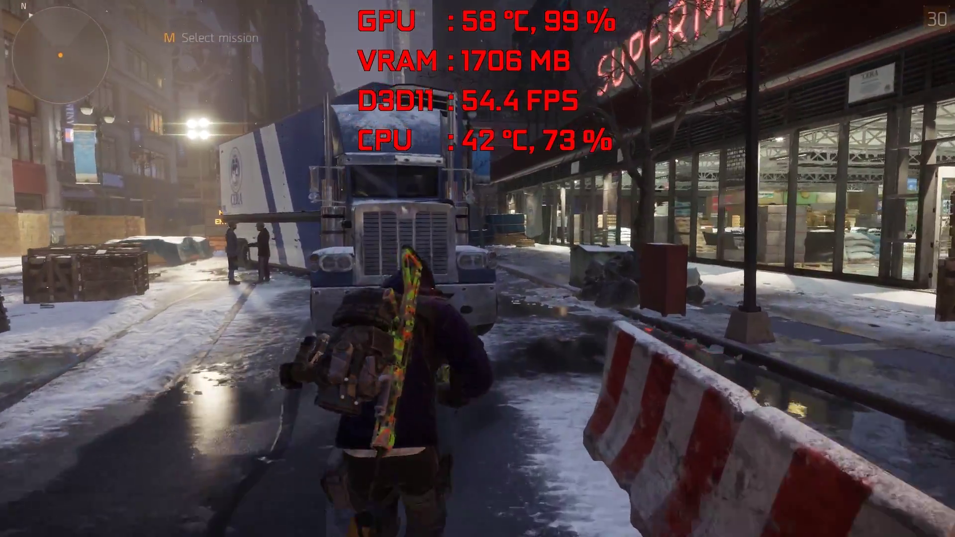
{"action": "key", "text": "w"}
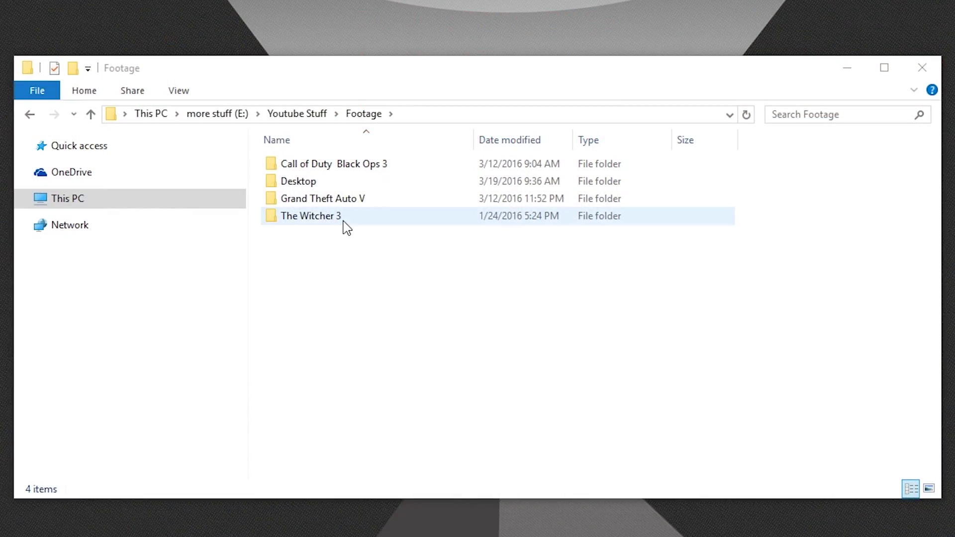
- Open The Witcher 3 folder inside Footage to show its 16 foliage, grass and texture clips
{"action": "double_click", "coordinate": [343, 223]}
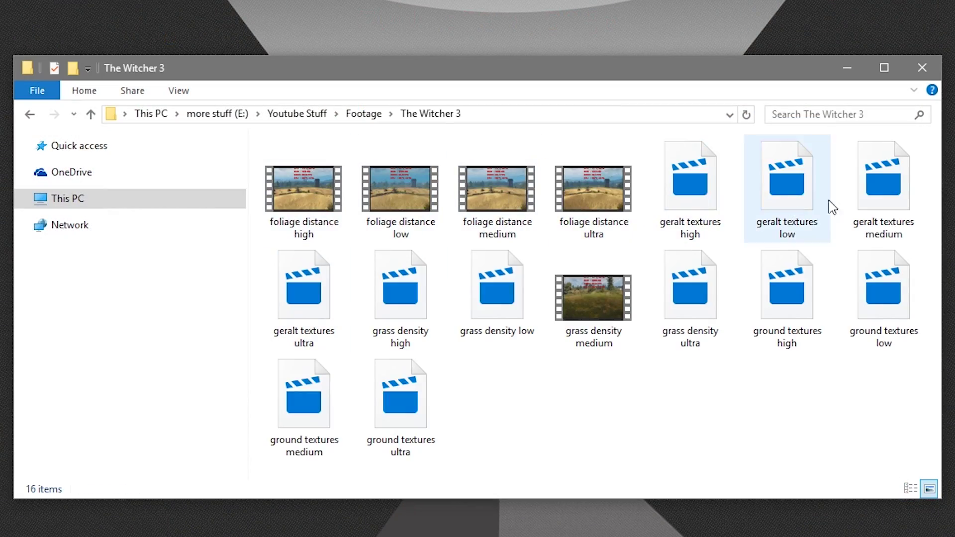